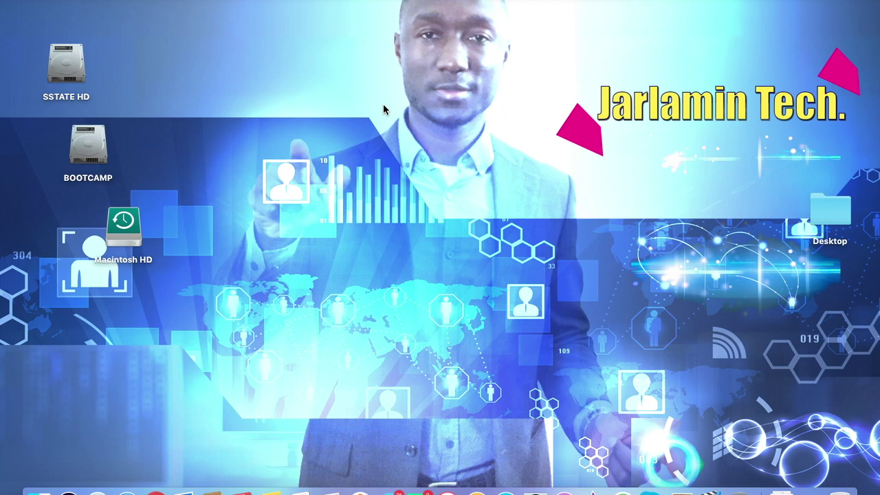
- View the list of user accounts available on this Mac
{"action": "left_click", "coordinate": [759, 1]}
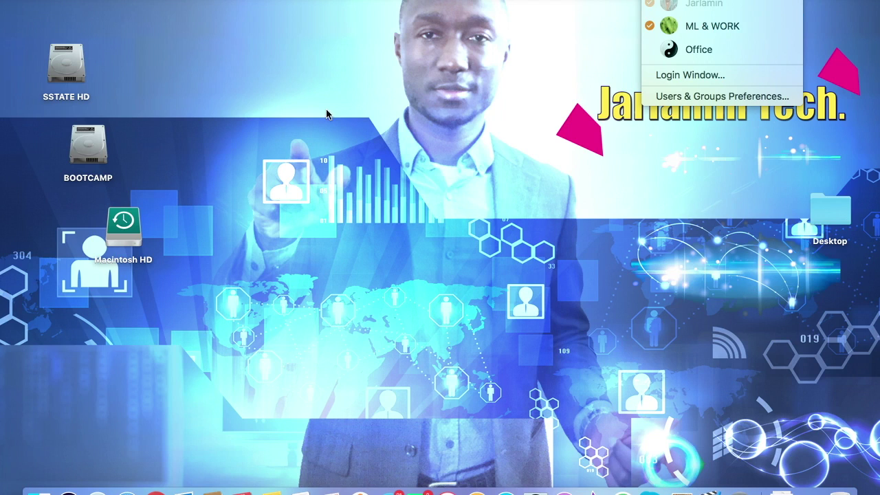
{"action": "left_click", "coordinate": [557, 100]}
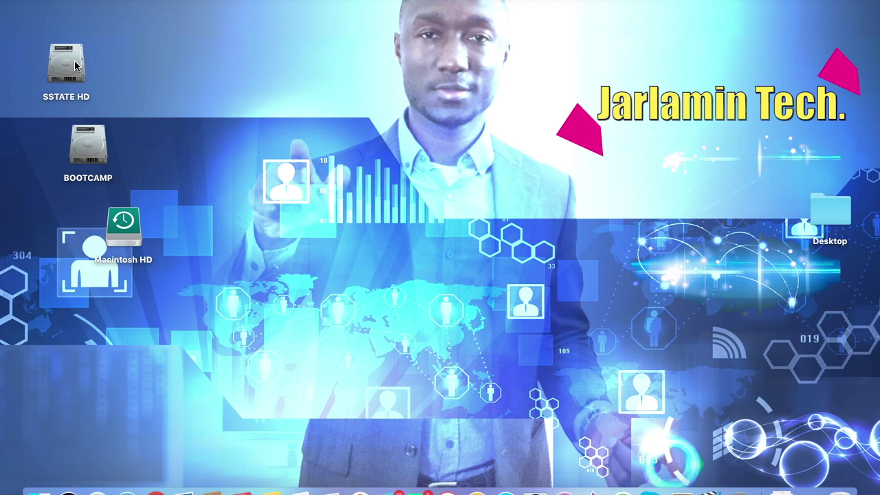
{"action": "left_click", "coordinate": [722, 1]}
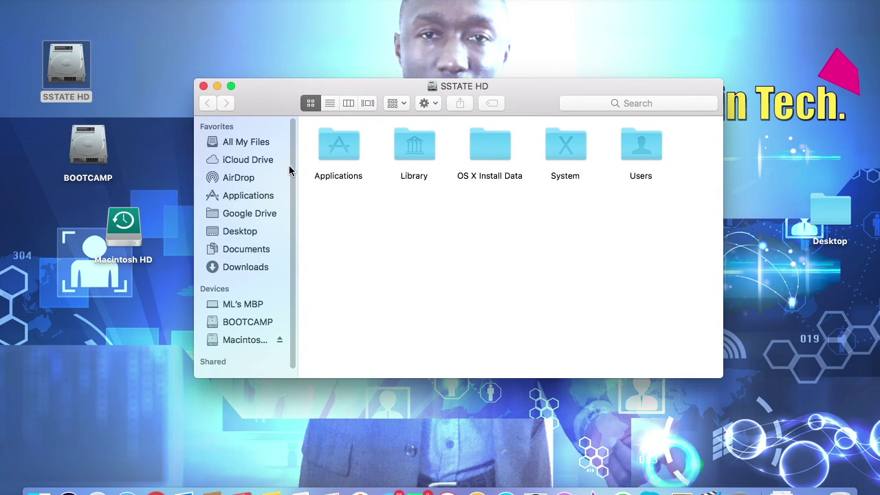
- Open the Music folder of the ML user account on the SSTATE HD drive
{"action": "double_click", "coordinate": [633, 145]}
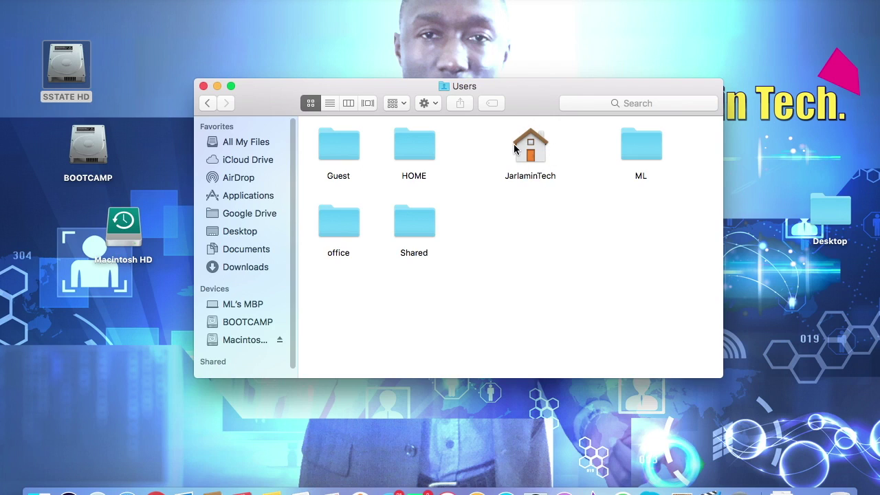
{"action": "left_click", "coordinate": [648, 144]}
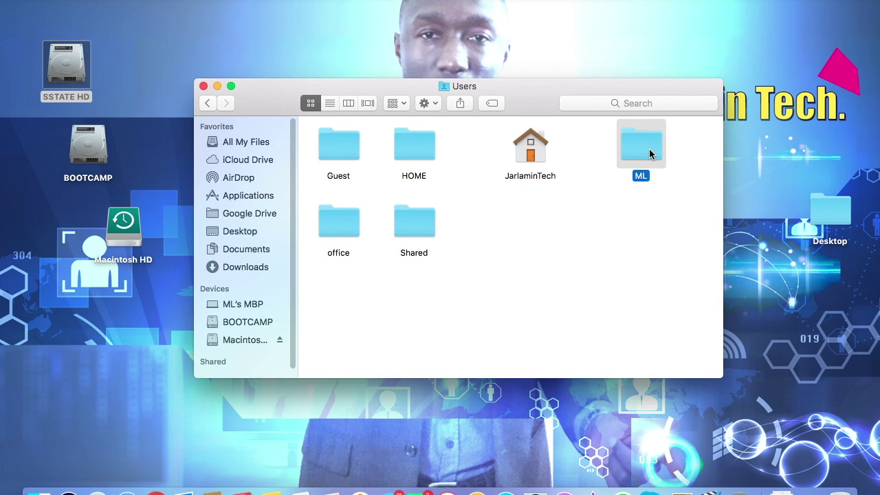
{"action": "double_click", "coordinate": [640, 143]}
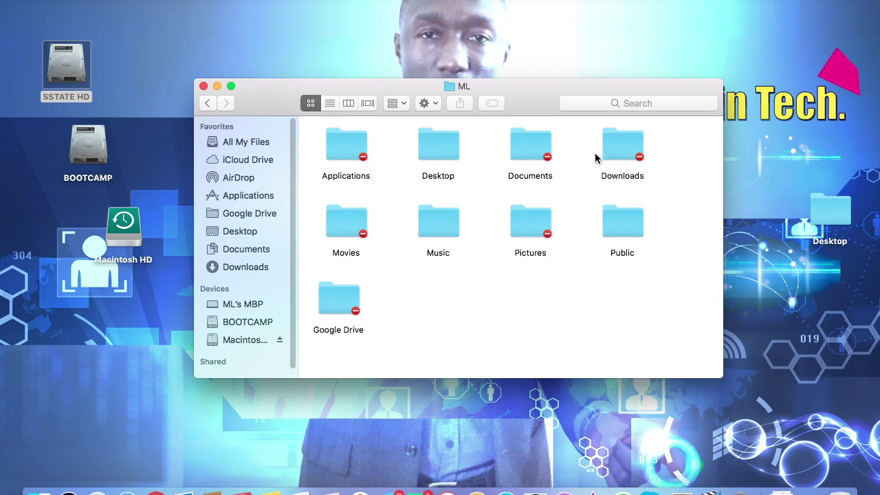
{"action": "left_click", "coordinate": [437, 226]}
{"action": "double_click", "coordinate": [437, 226]}
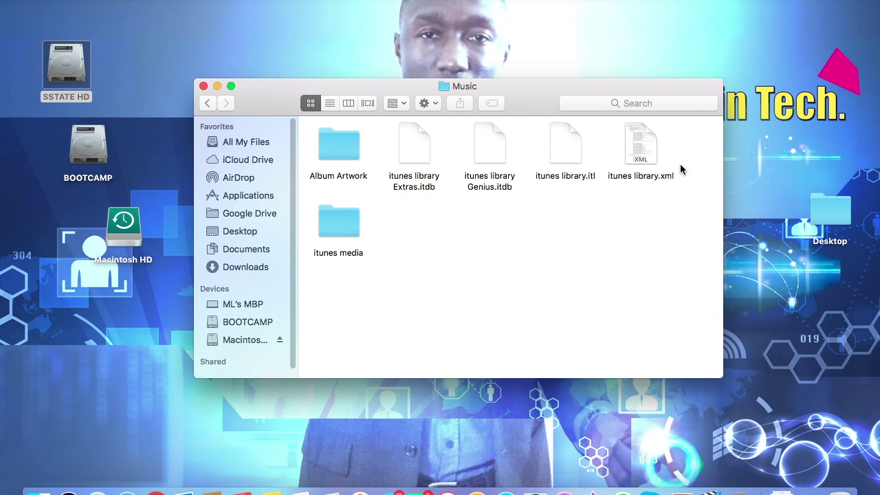
- Show the file information and permissions of the Album Artwork folder
{"action": "left_click", "coordinate": [339, 147]}
{"action": "right_click", "coordinate": [339, 144]}
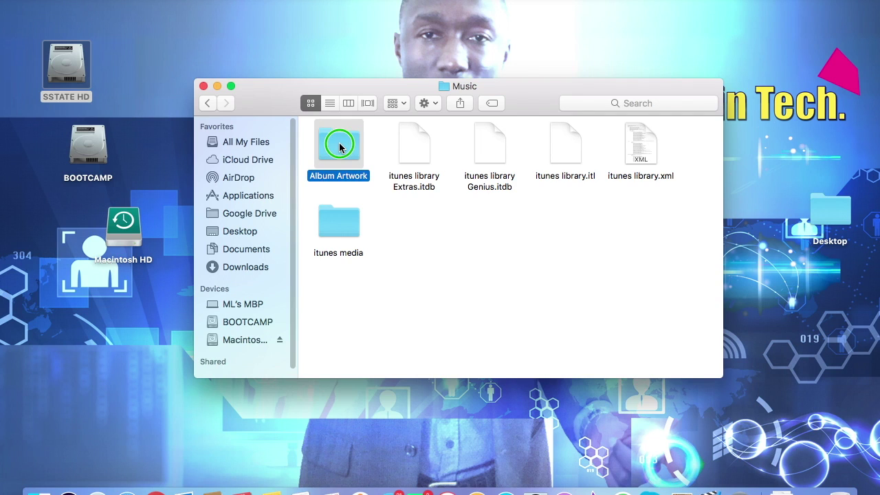
{"action": "left_click", "coordinate": [370, 194]}
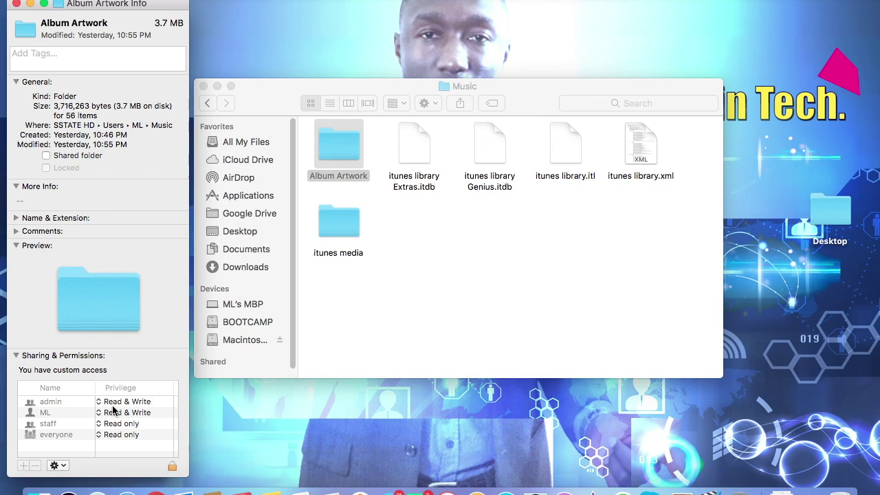
- Unlock the Album Artwork folder's sharing and permissions settings by entering the administrator account password
{"action": "left_click", "coordinate": [172, 467]}
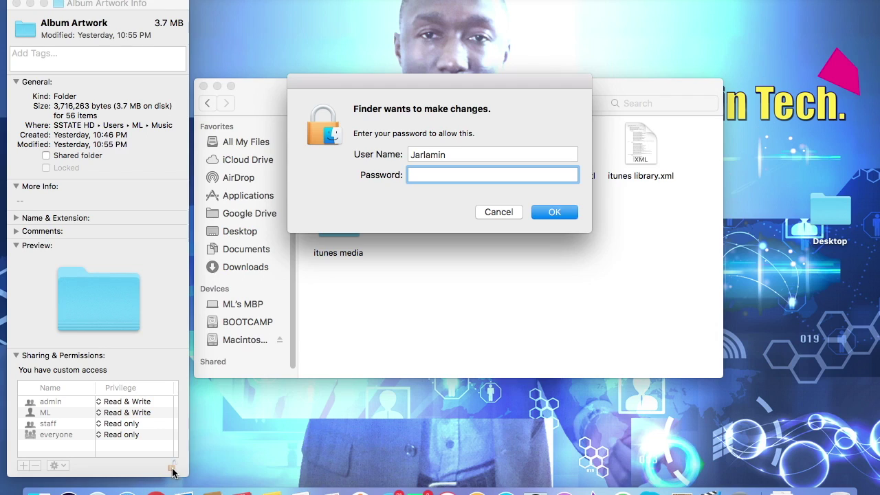
{"action": "type", "text": "•••••••••••••••••"}
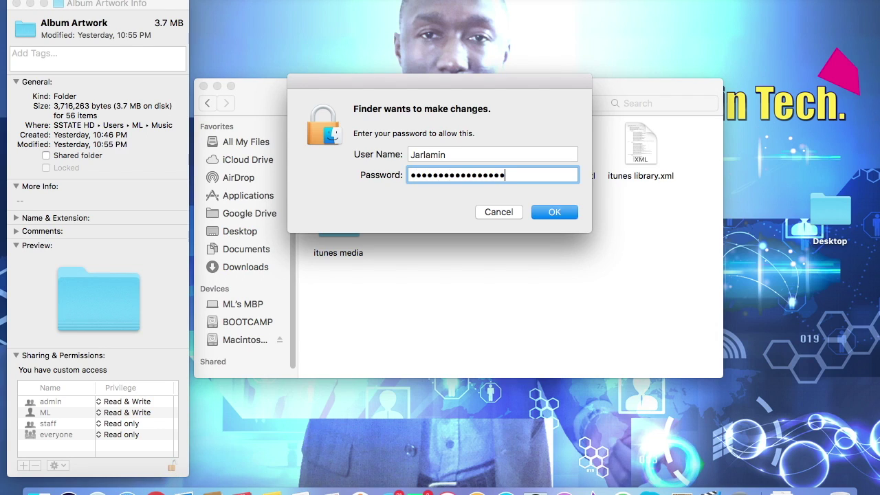
{"action": "key", "text": "BackSpace"}
{"action": "key", "text": "BackSpace"}
{"action": "key", "text": "BackSpace"}
{"action": "key", "text": "BackSpace"}
{"action": "key", "text": "BackSpace"}
{"action": "key", "text": "BackSpace"}
{"action": "key", "text": "BackSpace"}
{"action": "key", "text": "BackSpace"}
{"action": "key", "text": "BackSpace"}
{"action": "key", "text": "BackSpace"}
{"action": "key", "text": "BackSpace"}
{"action": "key", "text": "BackSpace"}
{"action": "key", "text": "BackSpace"}
{"action": "type", "text": "••••••••••••••••"}
{"action": "left_click", "coordinate": [550, 211]}
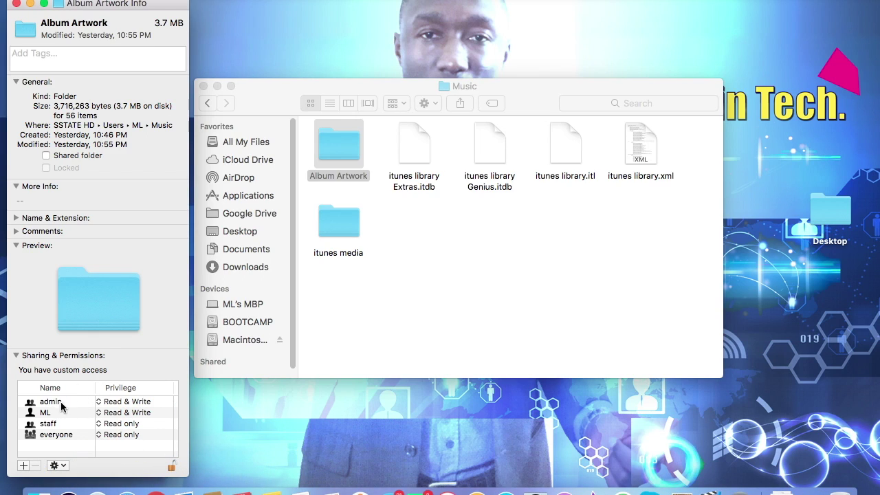
- Review which users can be added to the Album Artwork folder's permissions and which privilege options admin can have
{"action": "left_click", "coordinate": [23, 465]}
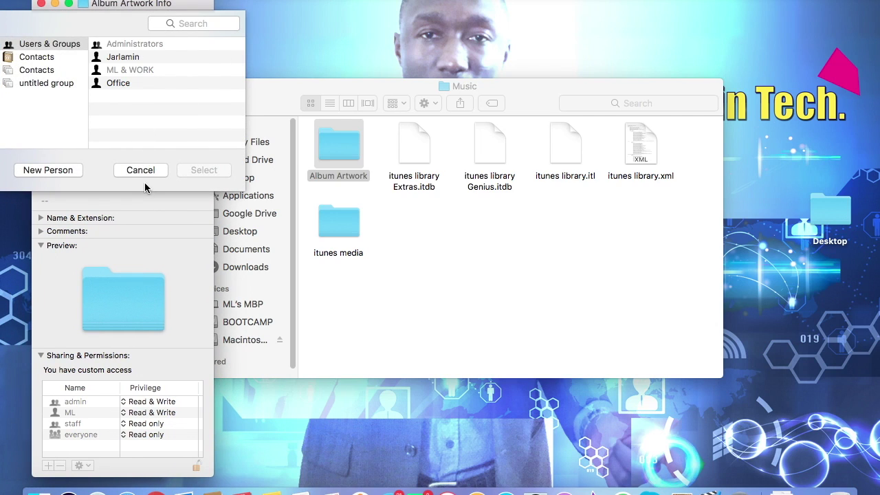
{"action": "left_click", "coordinate": [147, 170]}
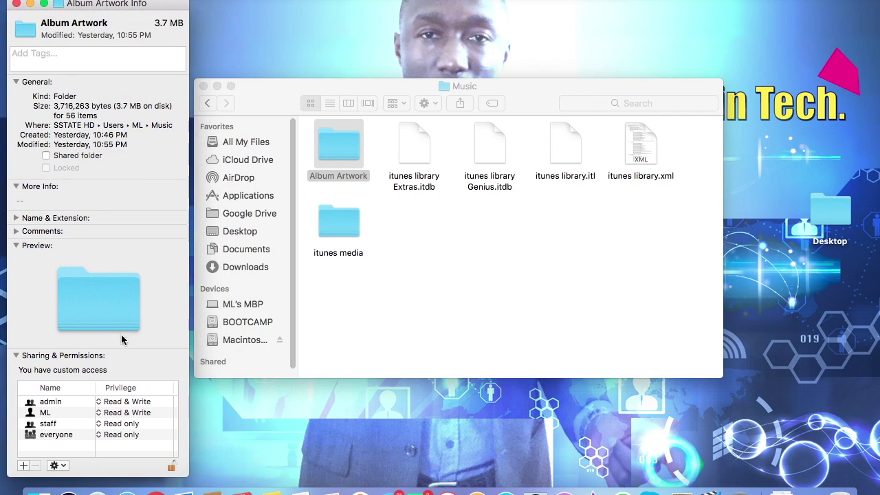
{"action": "left_click", "coordinate": [124, 405]}
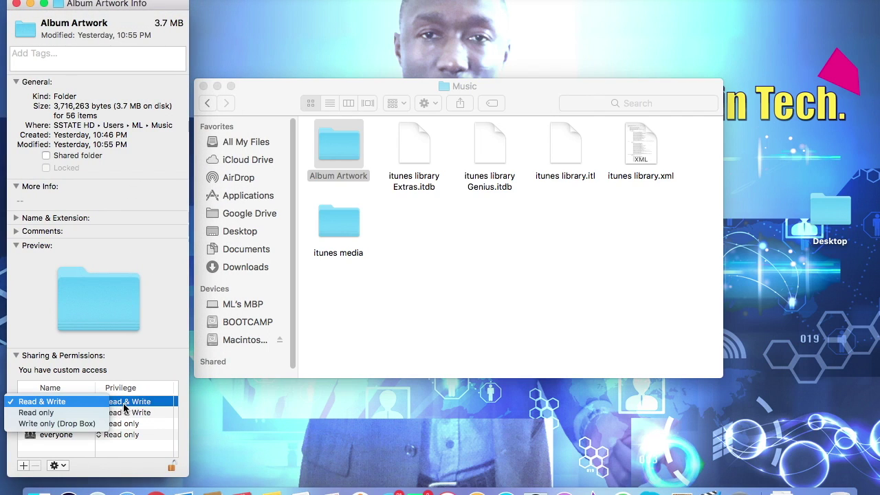
{"action": "left_click", "coordinate": [80, 420]}
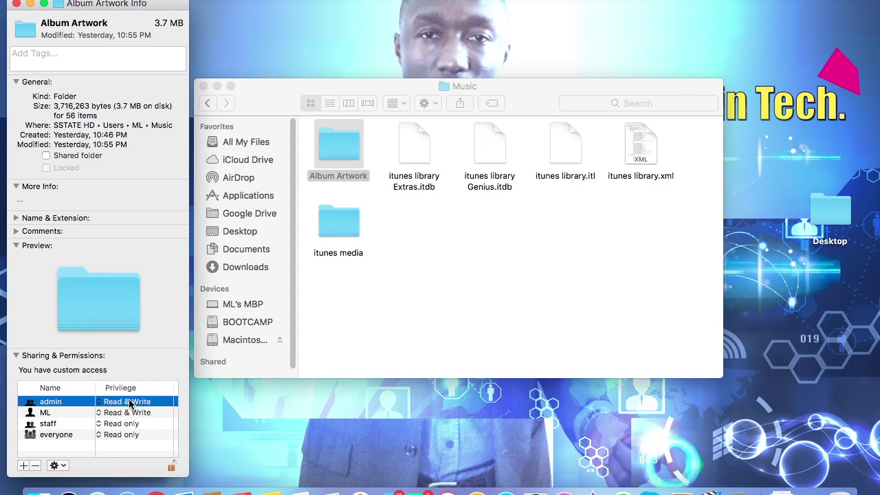
{"action": "left_click", "coordinate": [84, 411]}
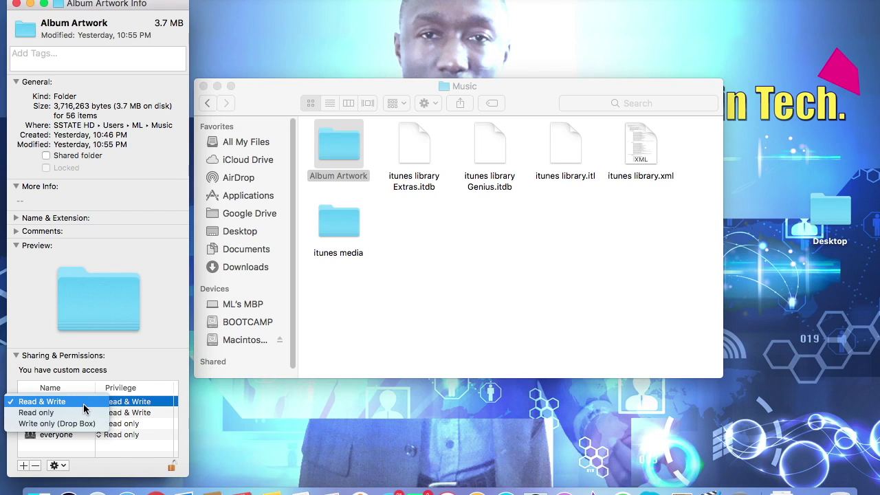
{"action": "left_click", "coordinate": [153, 349]}
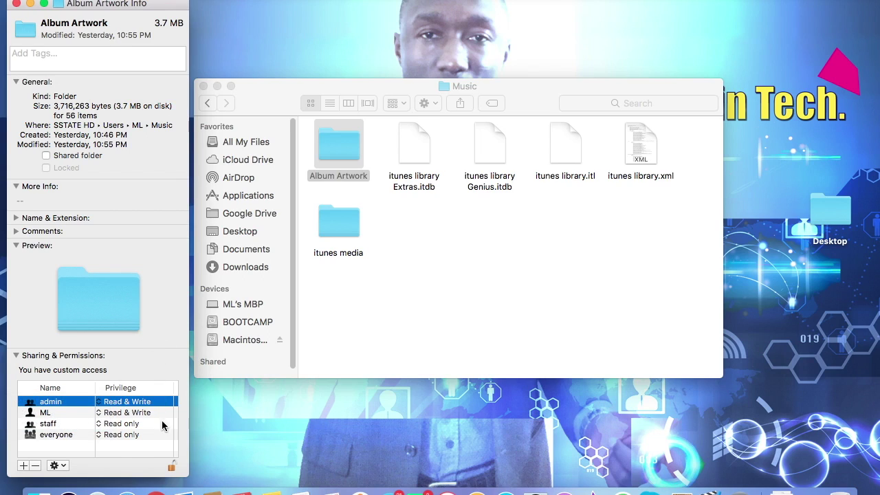
- Lock the Album Artwork folder's permissions settings and close its information window
{"action": "left_click", "coordinate": [172, 467]}
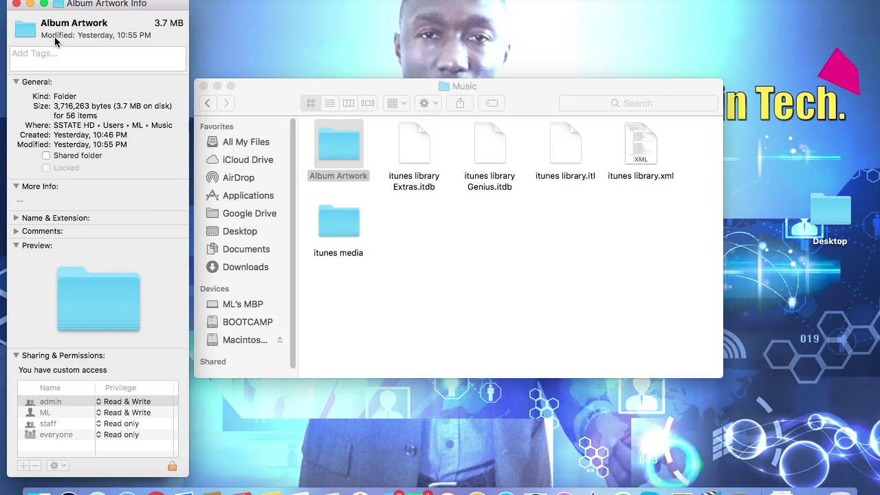
{"action": "left_click", "coordinate": [16, 3]}
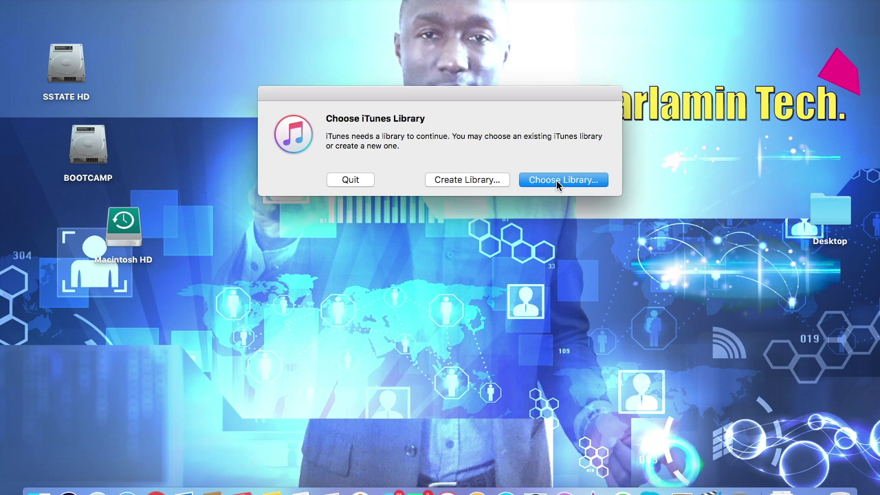
- Choose the existing iTunes library in the ML user's Music folder on SSTATE HD and open it
{"action": "left_click", "coordinate": [556, 180]}
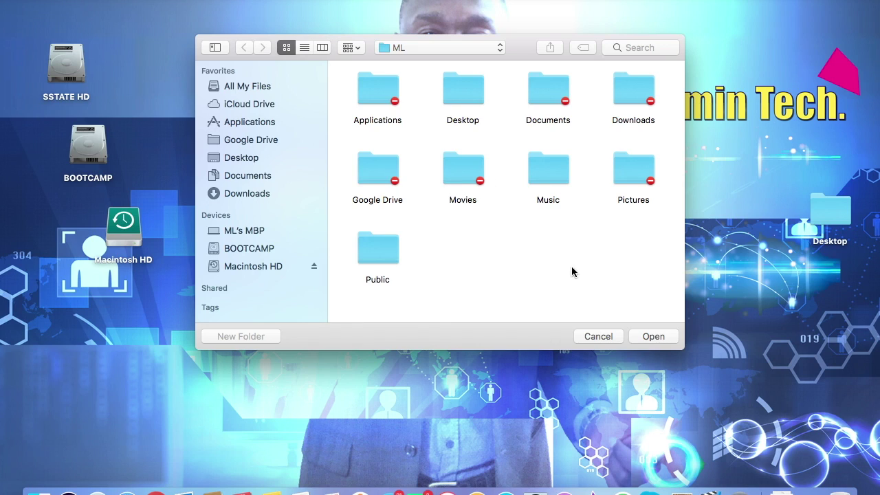
{"action": "left_click", "coordinate": [227, 231]}
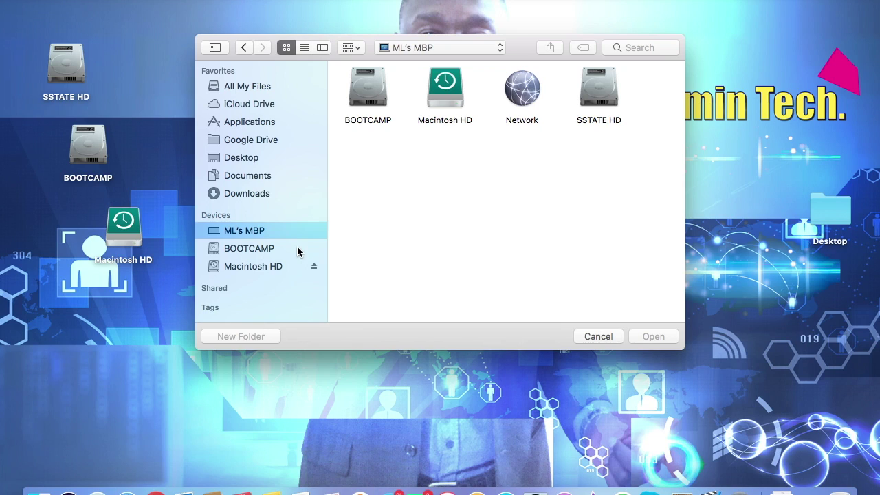
{"action": "double_click", "coordinate": [600, 99]}
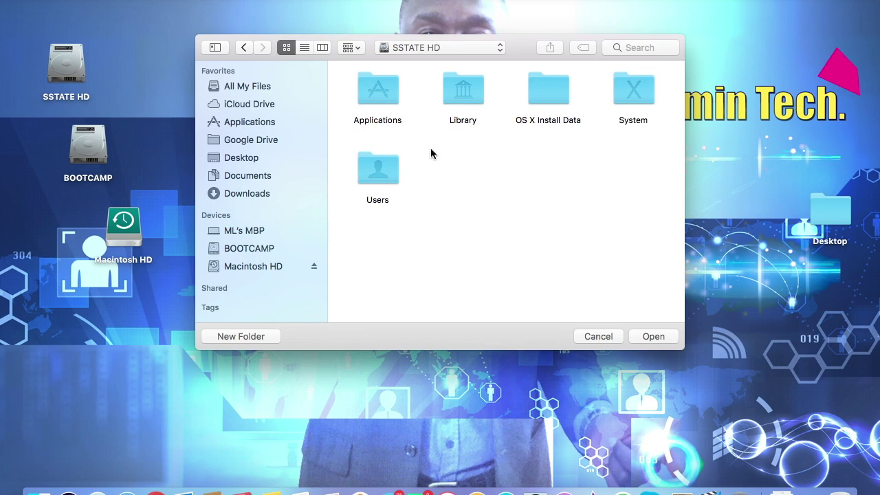
{"action": "double_click", "coordinate": [380, 171]}
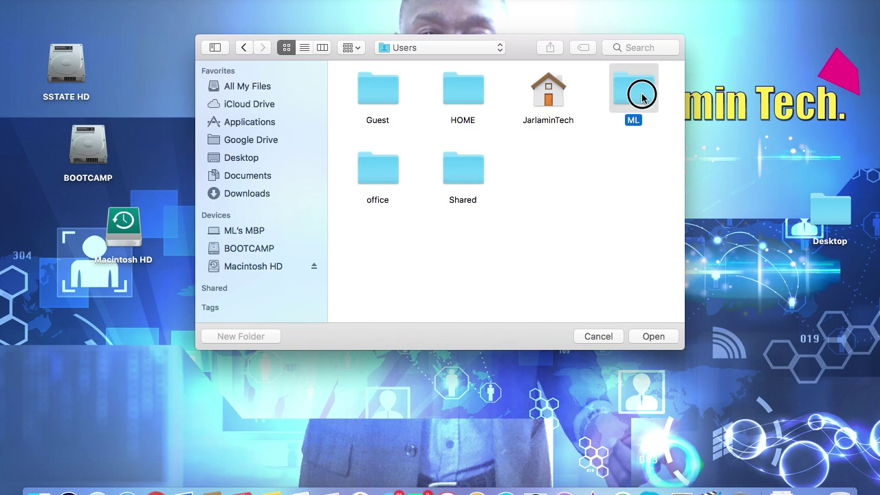
{"action": "double_click", "coordinate": [639, 96]}
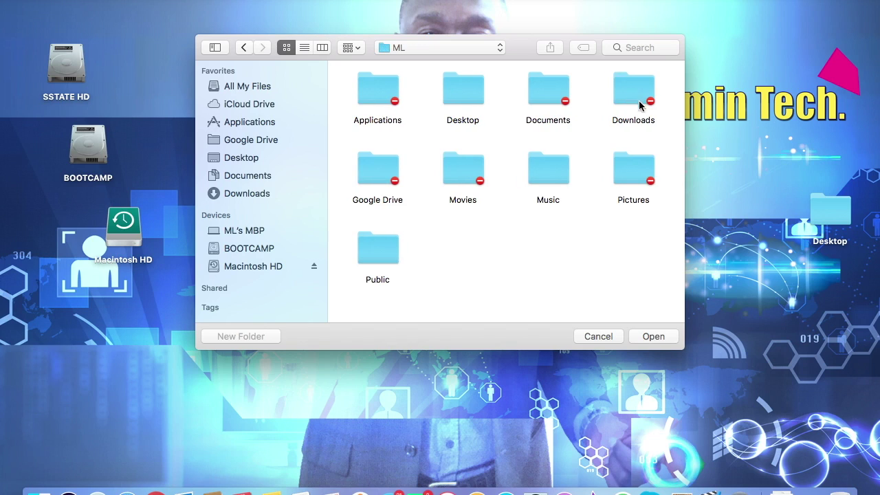
{"action": "double_click", "coordinate": [549, 165]}
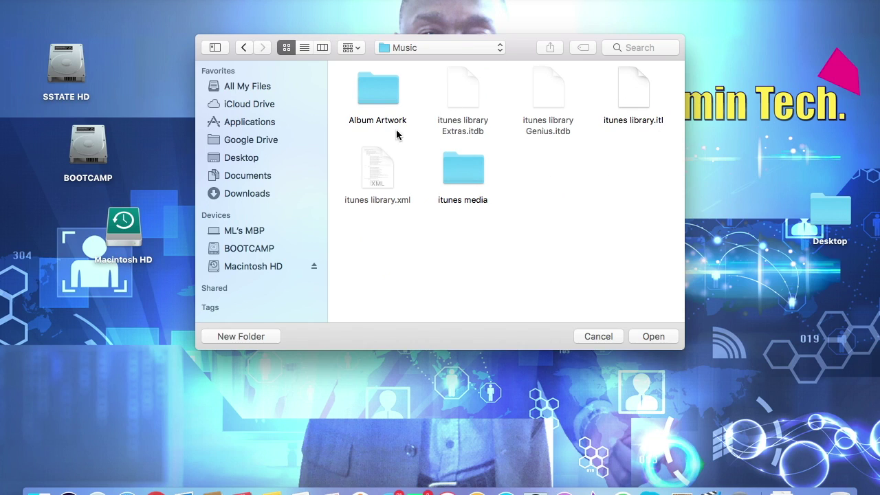
{"action": "left_click", "coordinate": [653, 337]}
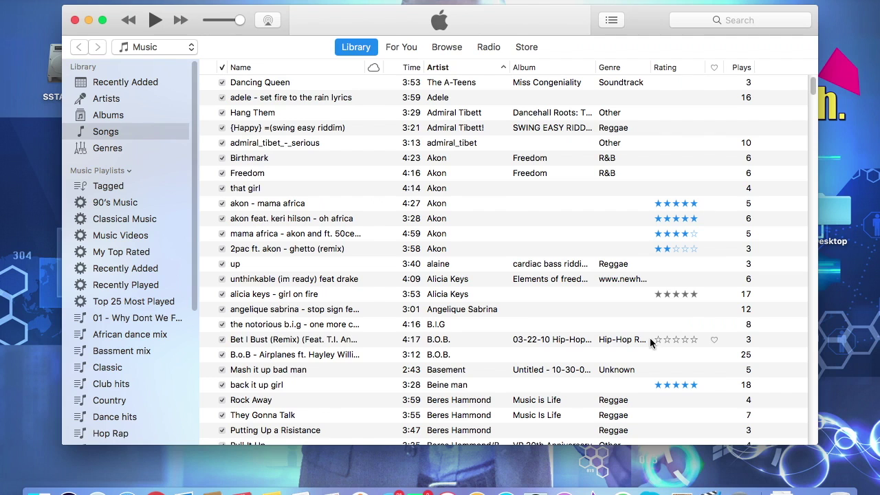
- Browse the song list of the opened iTunes library and check the Mac's user account list
{"action": "scroll", "coordinate": [475, 171], "scroll_direction": "down", "scroll_amount": 15}
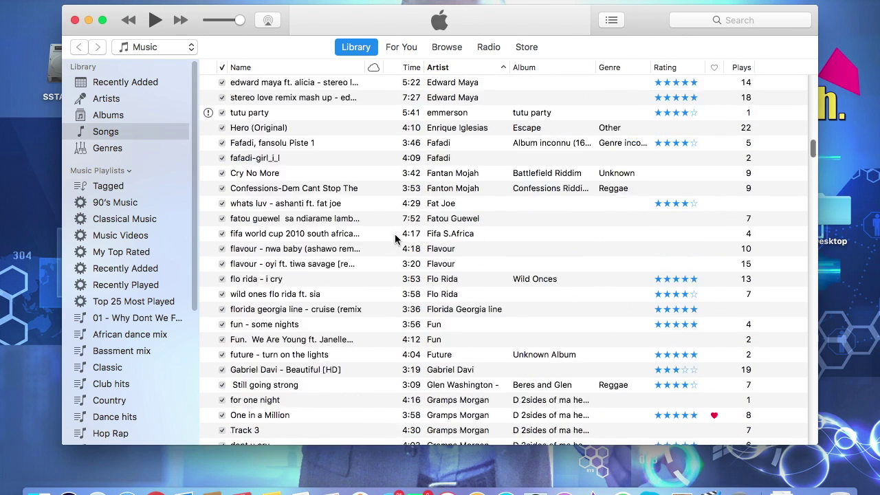
{"action": "scroll", "coordinate": [398, 236], "scroll_direction": "up", "scroll_amount": 20}
{"action": "scroll", "coordinate": [395, 238], "scroll_direction": "down", "scroll_amount": 10}
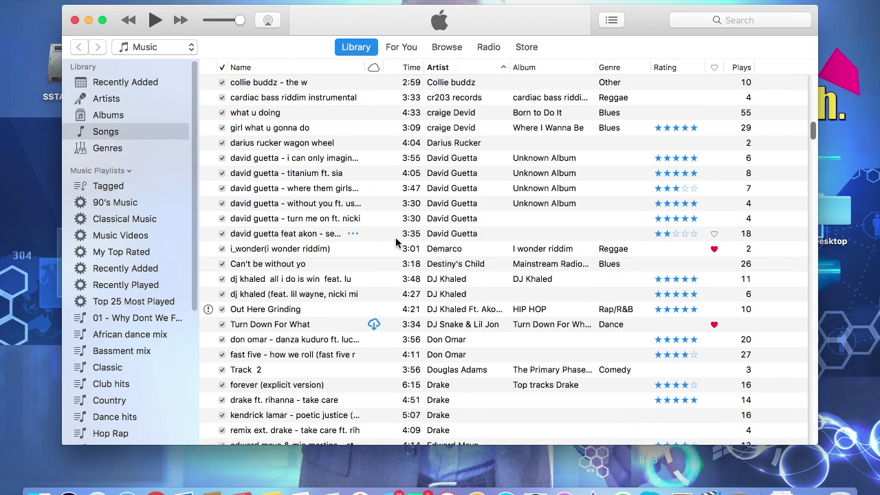
{"action": "scroll", "coordinate": [395, 235], "scroll_direction": "down", "scroll_amount": 3}
{"action": "scroll", "coordinate": [395, 232], "scroll_direction": "up", "scroll_amount": 10}
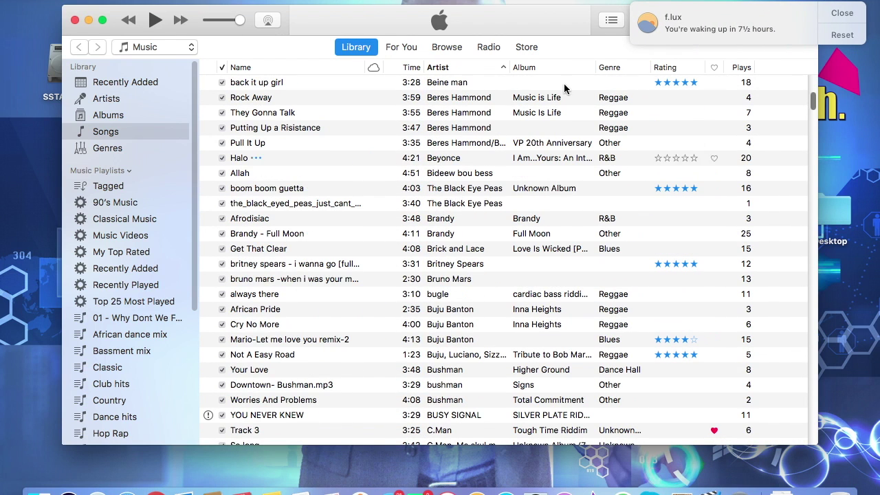
{"action": "left_click", "coordinate": [745, 2]}
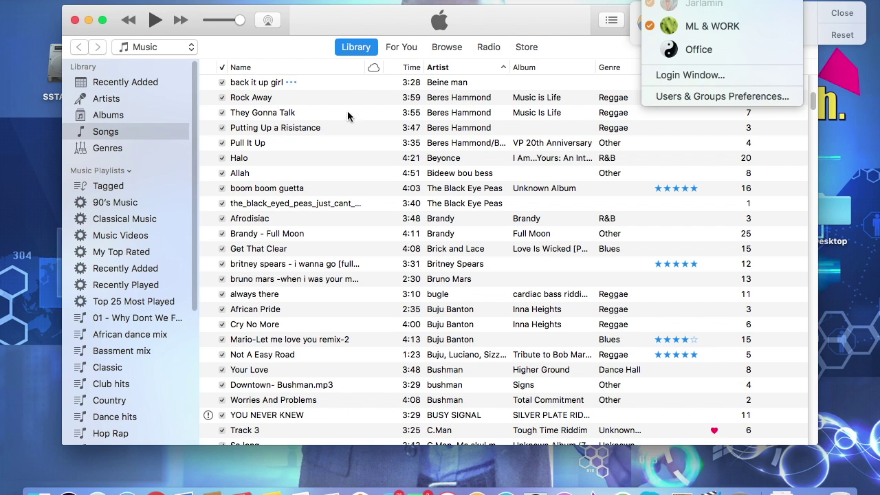
{"action": "scroll", "coordinate": [348, 202], "scroll_direction": "down", "scroll_amount": 10}
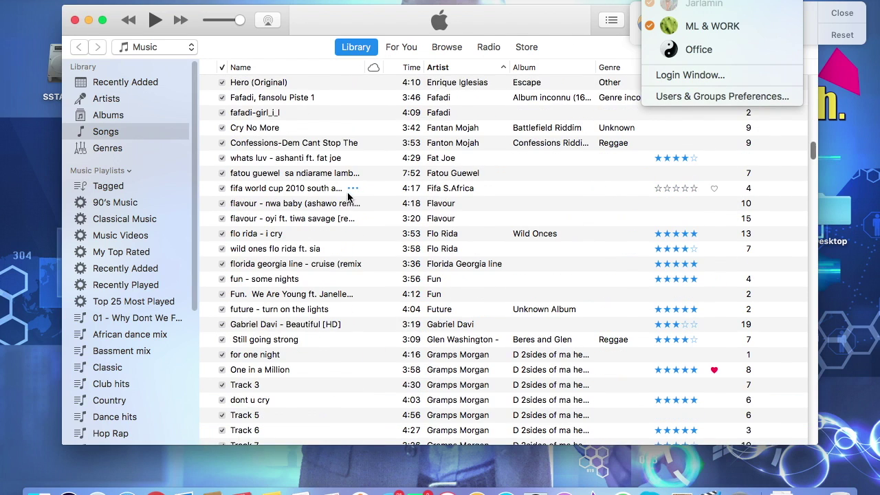
{"action": "left_click", "coordinate": [552, 25]}
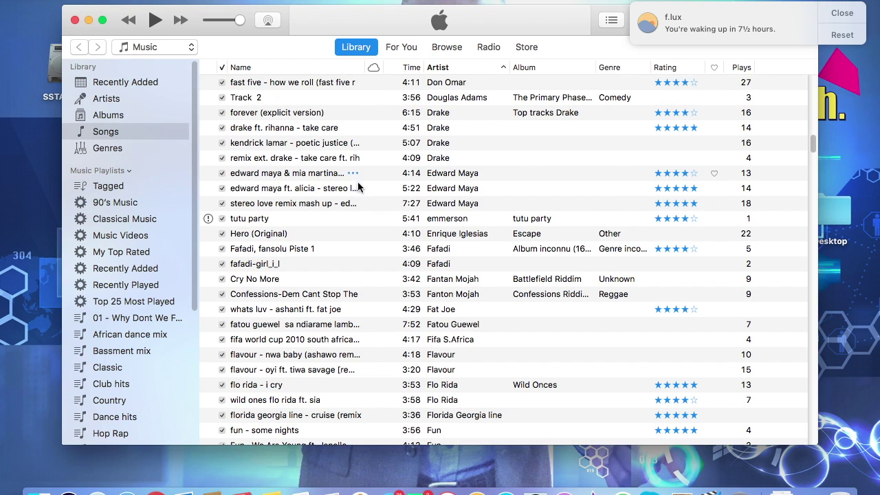